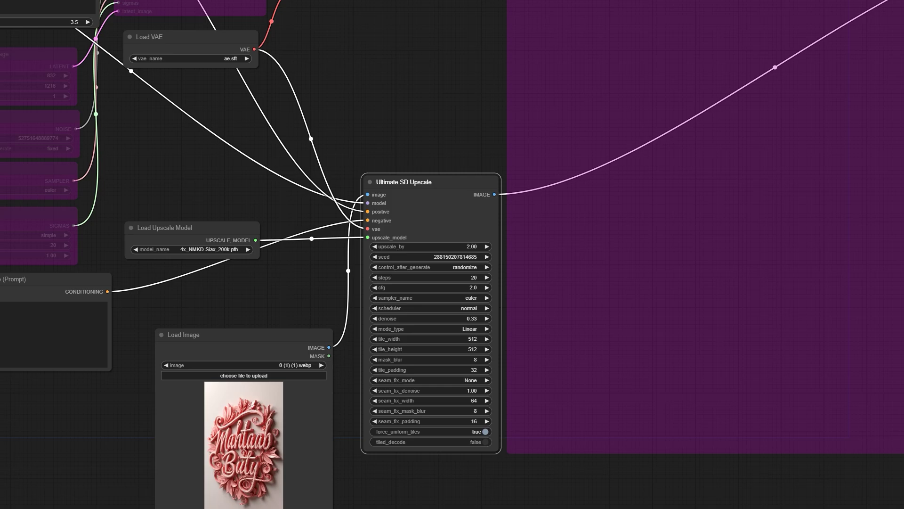
# - Move the Save Image node beside the Ultimate SD Upscale node and load Original.png into the Load Image node
pyautogui.scroll(-3, 405, 504)
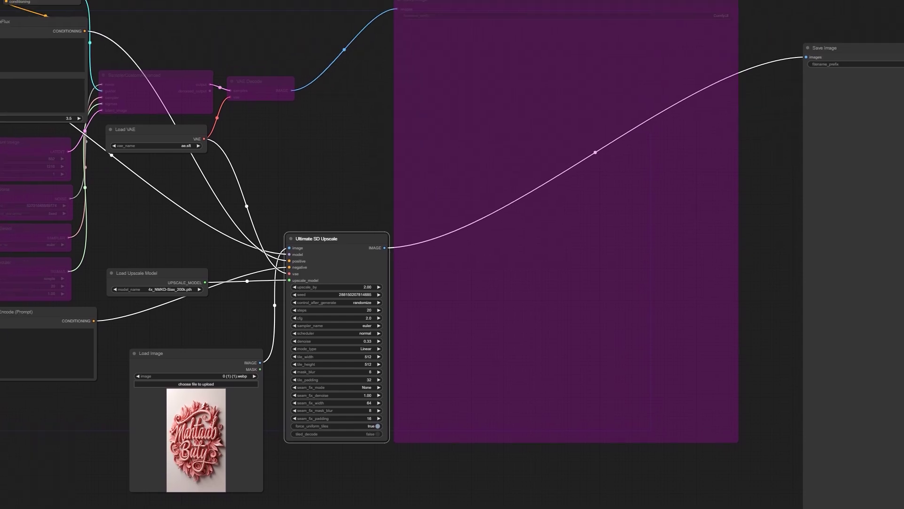
pyautogui.moveTo(867, 54); pyautogui.dragTo(467, 4)
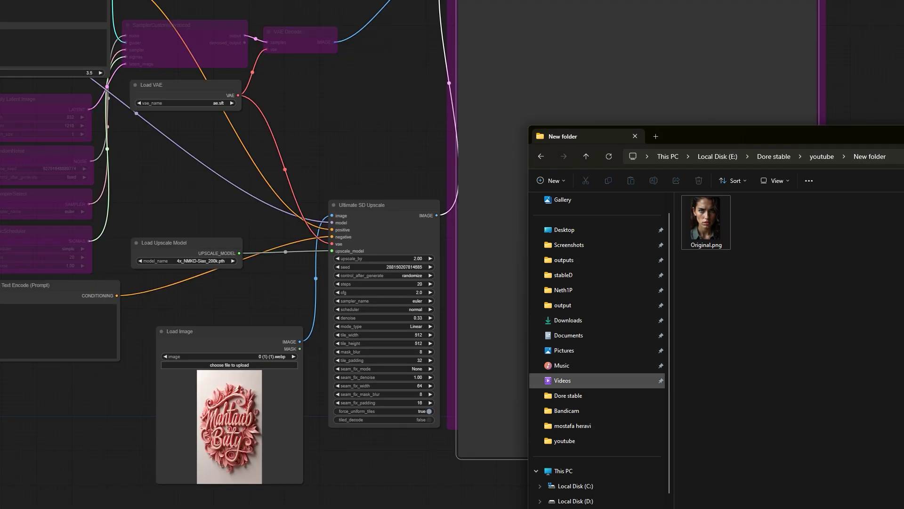
pyautogui.moveTo(705, 219); pyautogui.dragTo(226, 415)
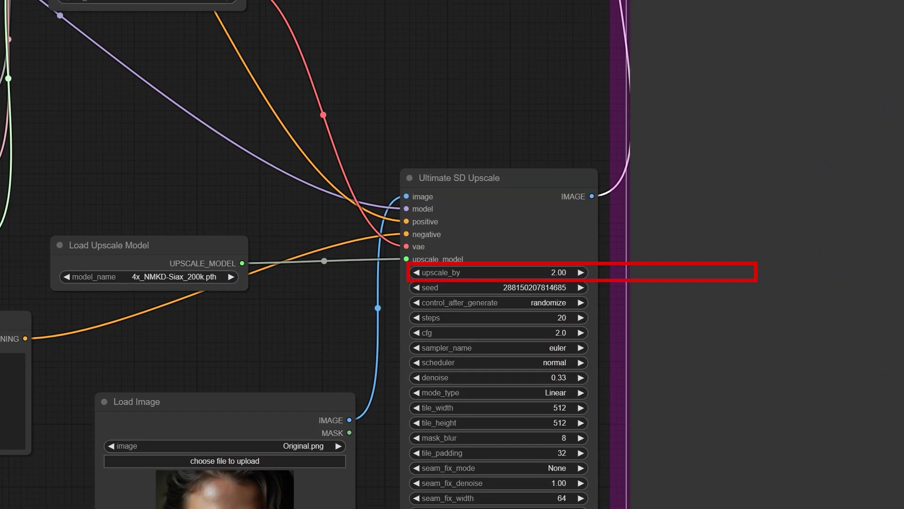
# - Set the Ultimate SD Upscale node's upscale_by to 3 and its steps to 1
pyautogui.click(527, 277)
pyautogui.write('3')
pyautogui.press('Return')
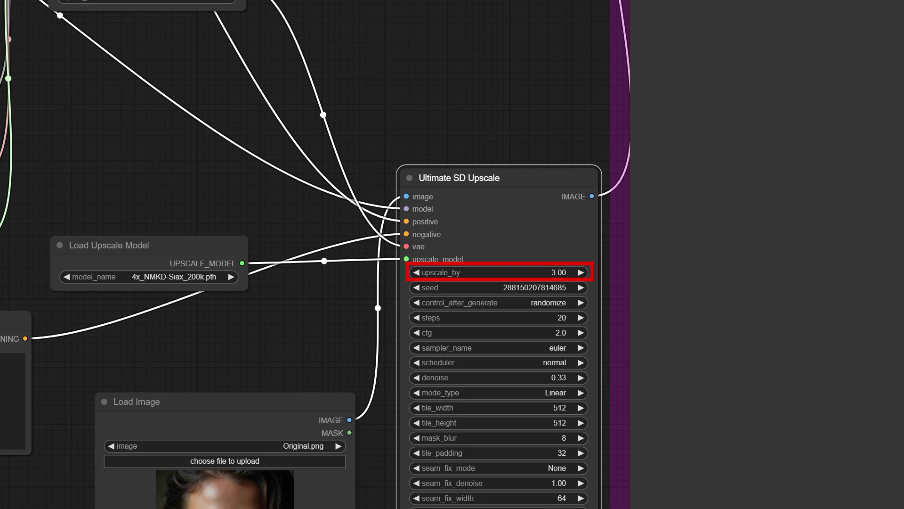
pyautogui.click(527, 317)
pyautogui.write('1')
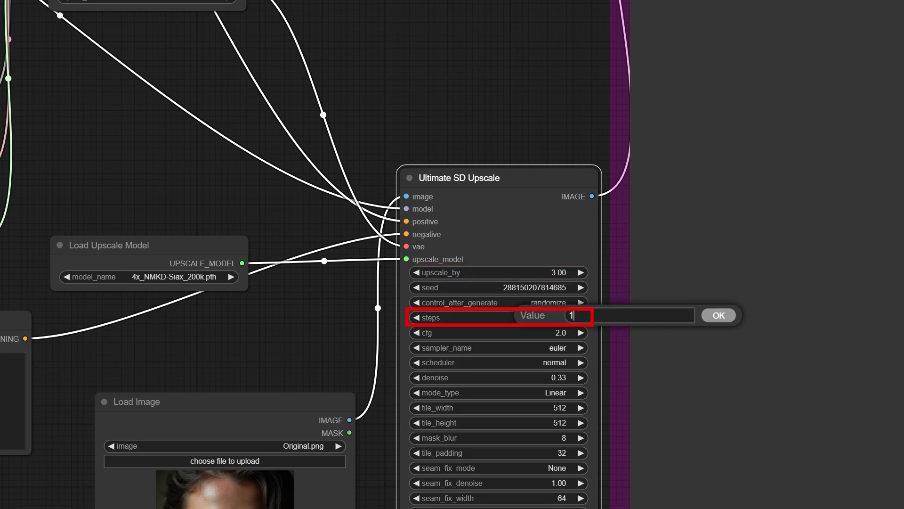
pyautogui.press('Return')
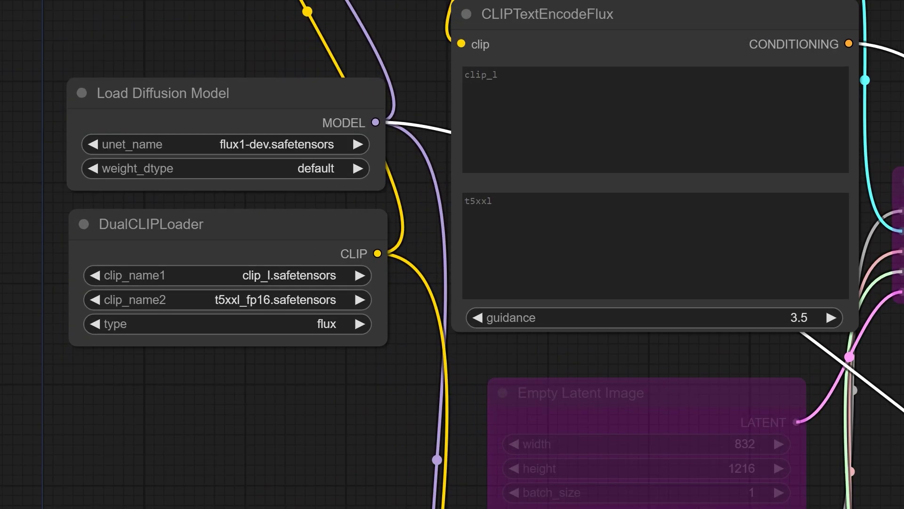
# - Choose flux1-dev.safetensors as the unet_name in the Load Diffusion Model node
pyautogui.click(221, 155)
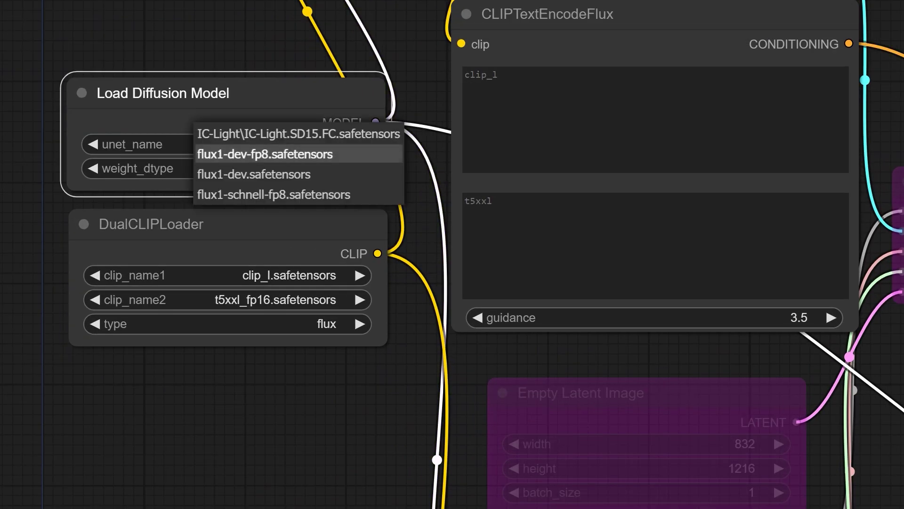
pyautogui.click(254, 175)
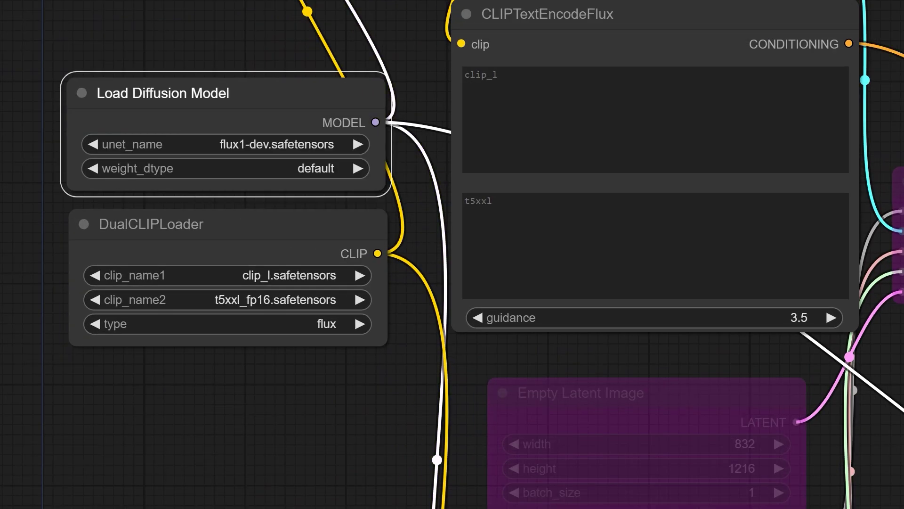
pyautogui.click(227, 144)
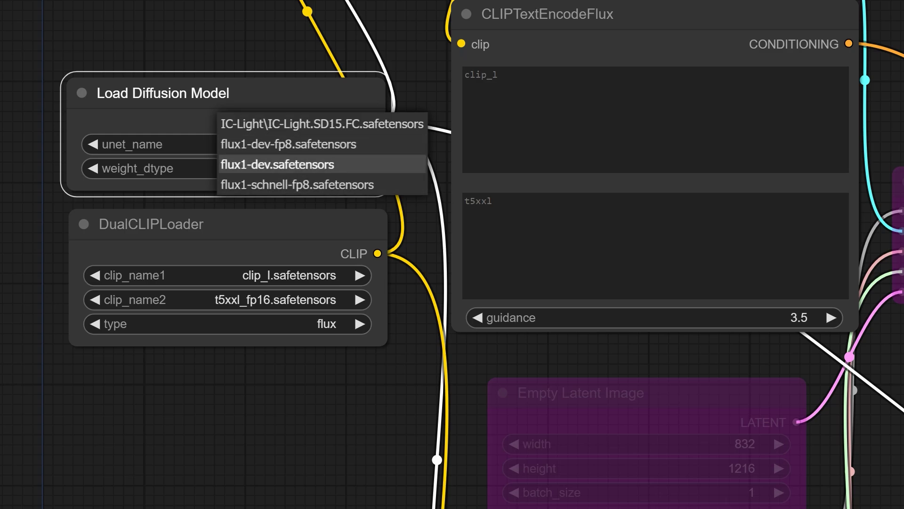
pyautogui.click(311, 165)
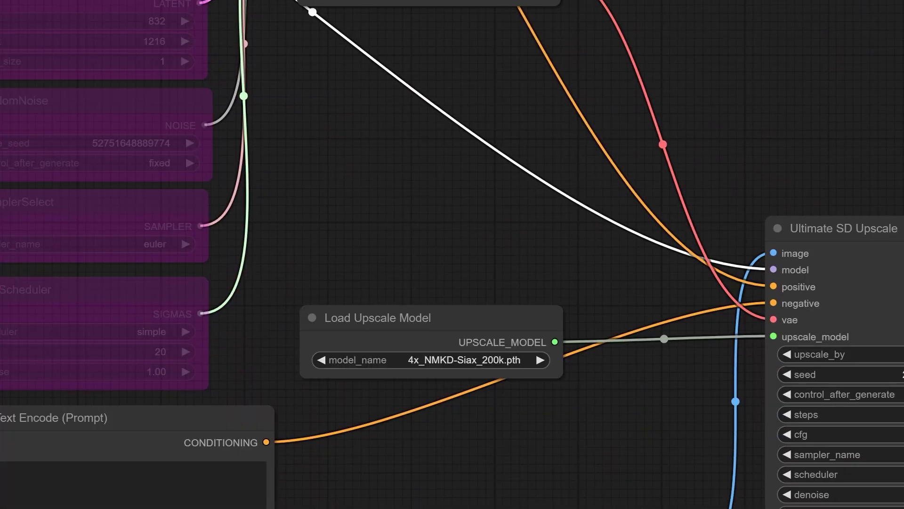
# - Choose 4x_NMKD-Siax_200k.pth as the model in the Load Upscale Model node
pyautogui.moveTo(428, 406); pyautogui.dragTo(462, 379)
pyautogui.scroll(-5, 461, 379)
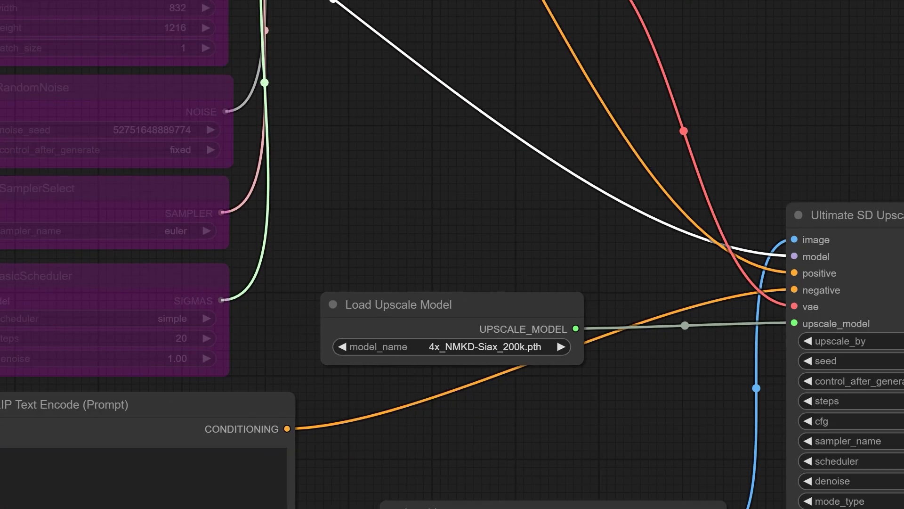
pyautogui.click(410, 347)
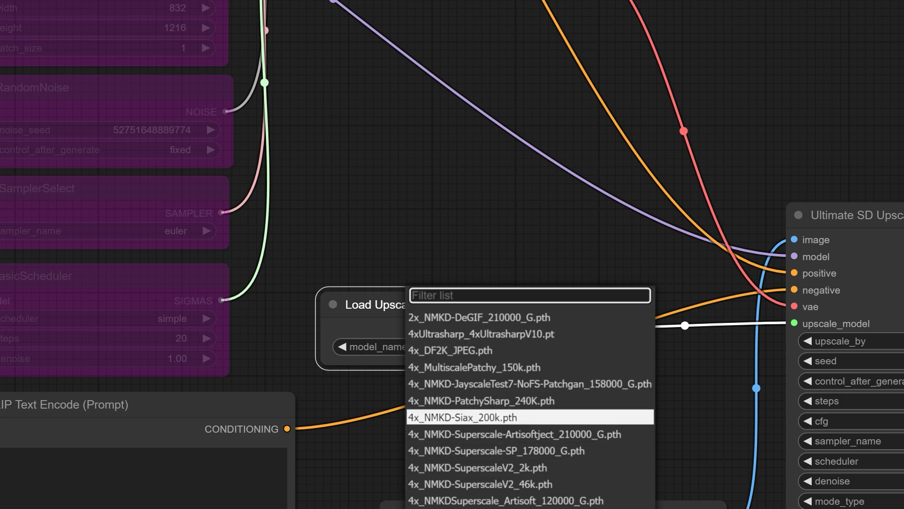
pyautogui.click(462, 418)
# - Set the denoise value of the Ultimate SD Upscale node to 0.2
pyautogui.scroll(-2, 467, 440)
pyautogui.moveTo(466, 440); pyautogui.dragTo(325, 291)
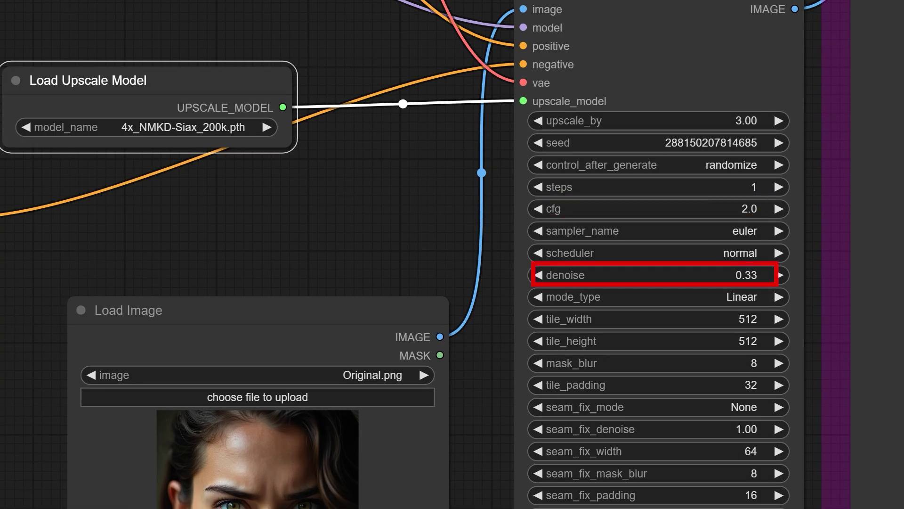
pyautogui.click(675, 276)
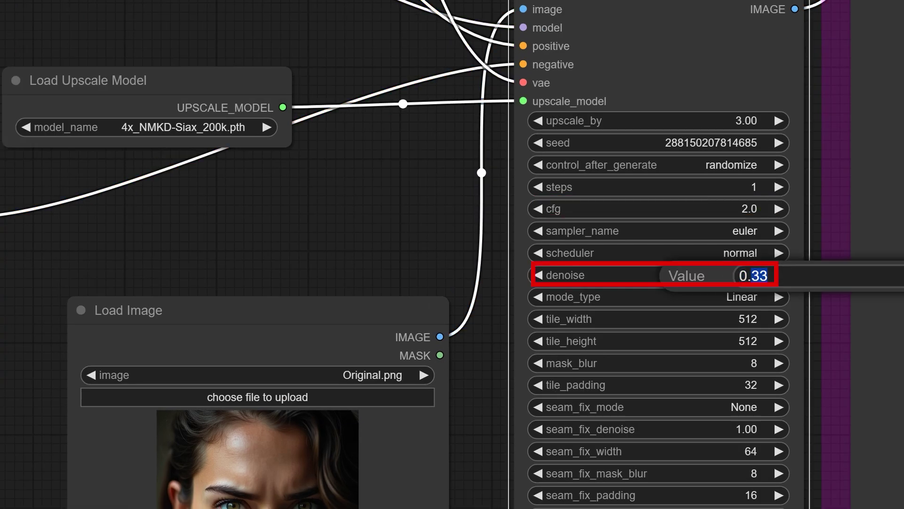
pyautogui.write('0.2')
pyautogui.press('Return')
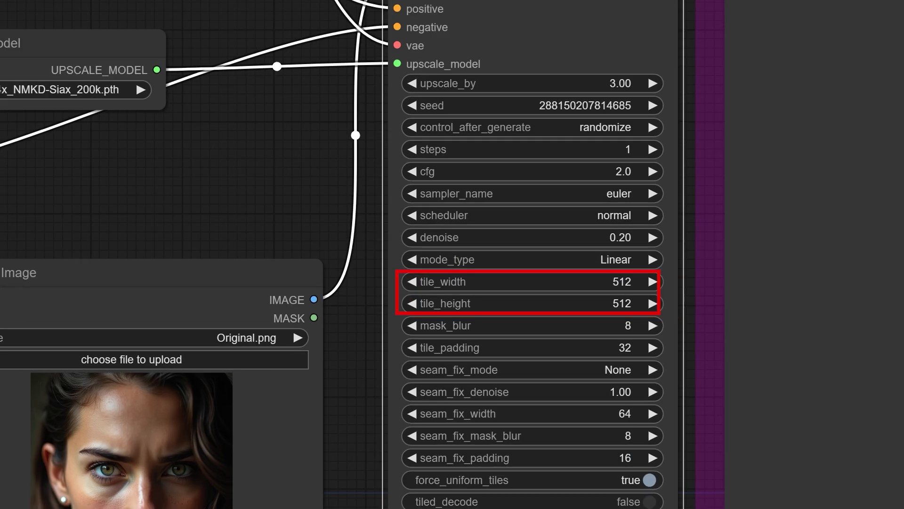
# - Set both tile_height and tile_width of the Ultimate SD Upscale node to 1024
pyautogui.click(558, 299)
pyautogui.write('1024')
pyautogui.press('Return')
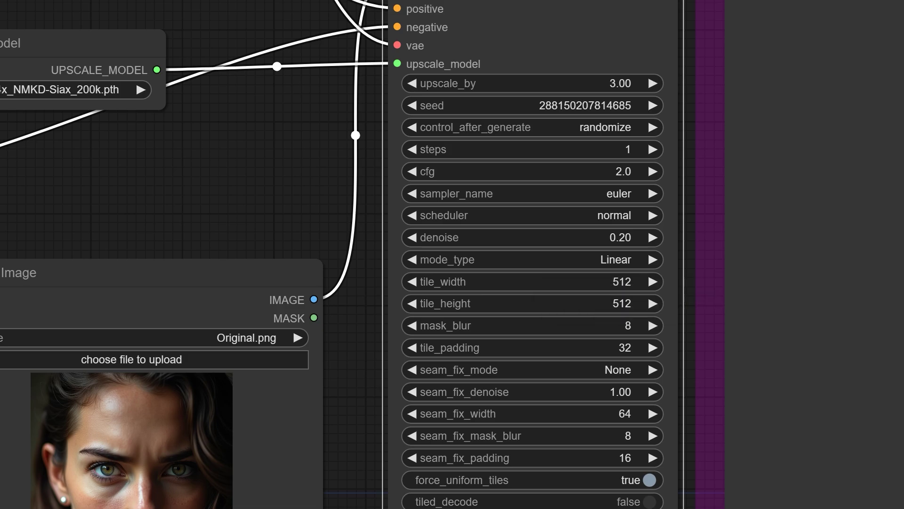
pyautogui.click(551, 282)
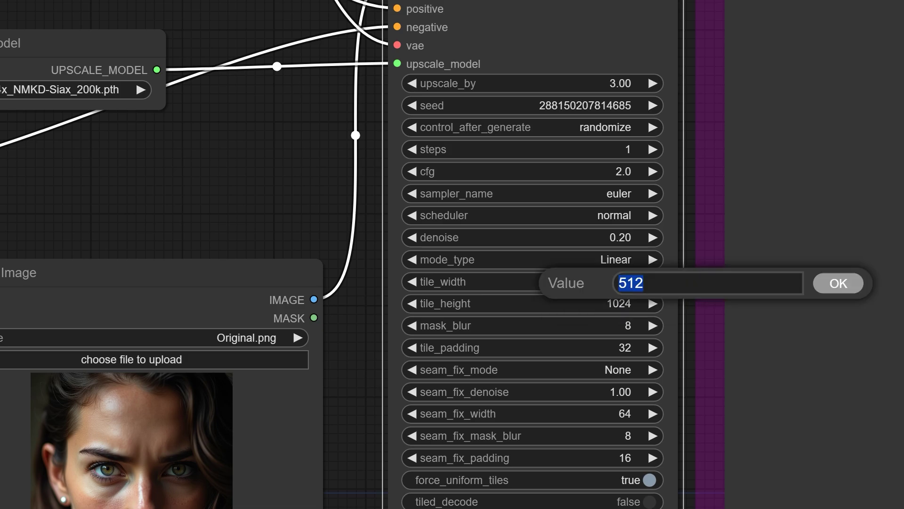
pyautogui.write('1024')
pyautogui.press('Return')
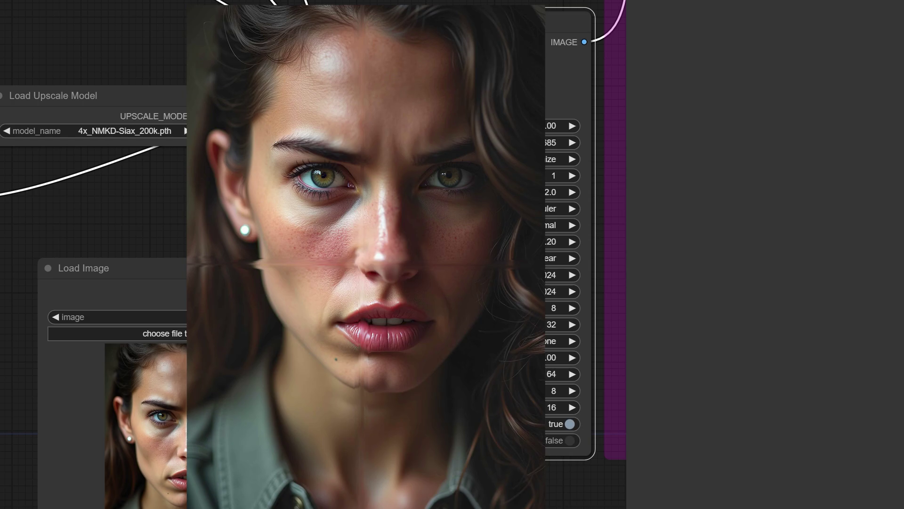
# - Switch to the File Explorer window and check the pixel dimensions of Original.png
pyautogui.hotkey('alt', 'Tab')
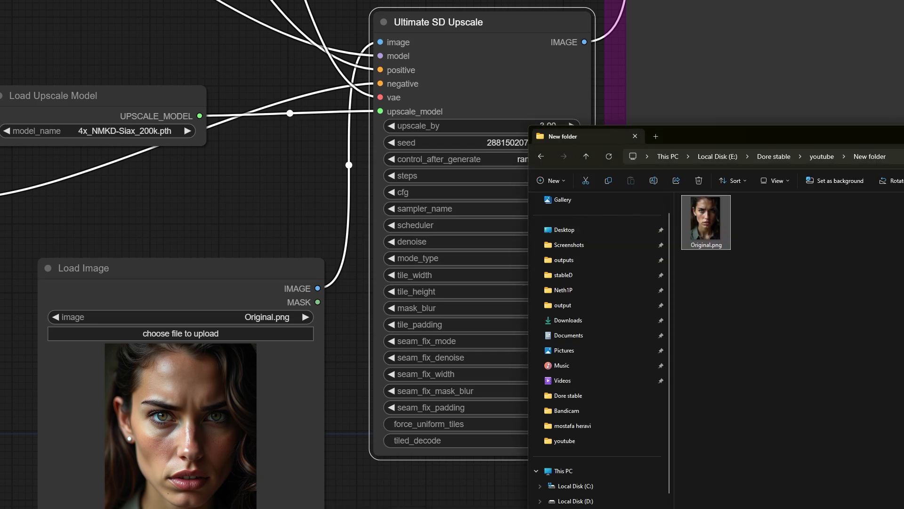
pyautogui.moveTo(694, 138); pyautogui.dragTo(771, 136)
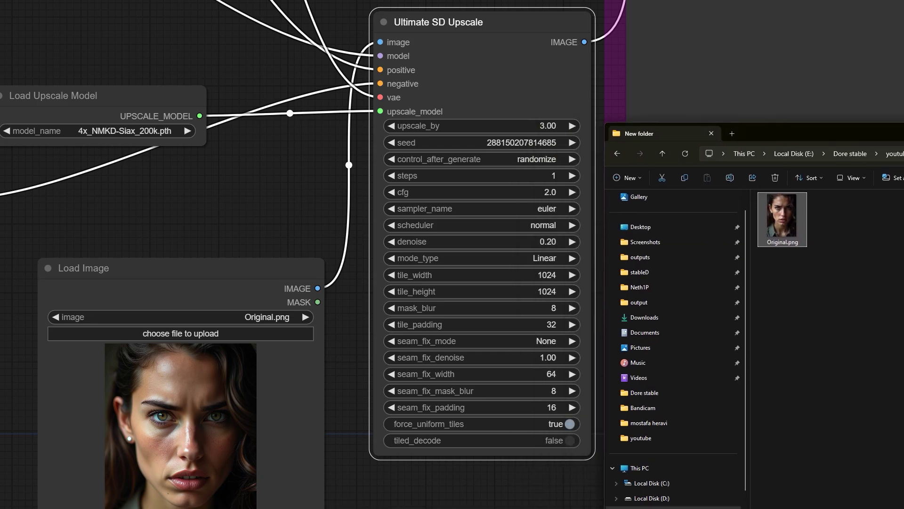
pyautogui.press('Escape')
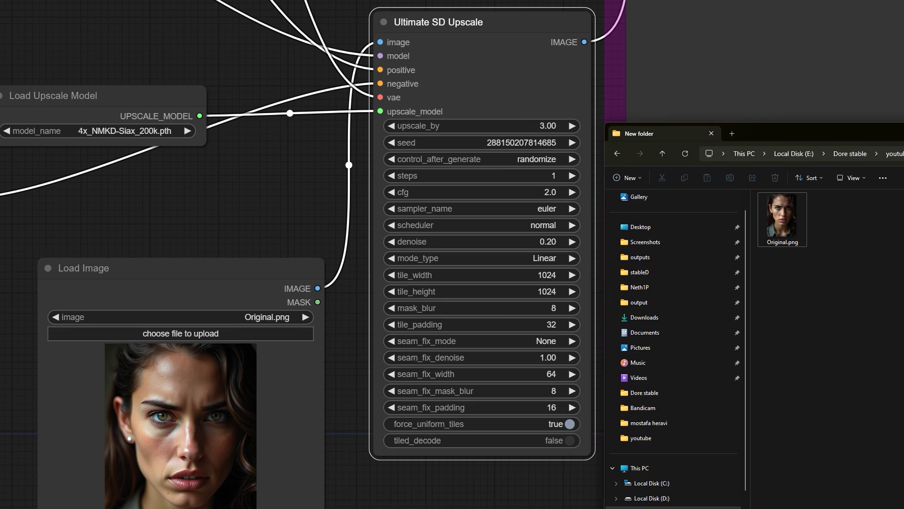
pyautogui.scroll(-2, 389, 463)
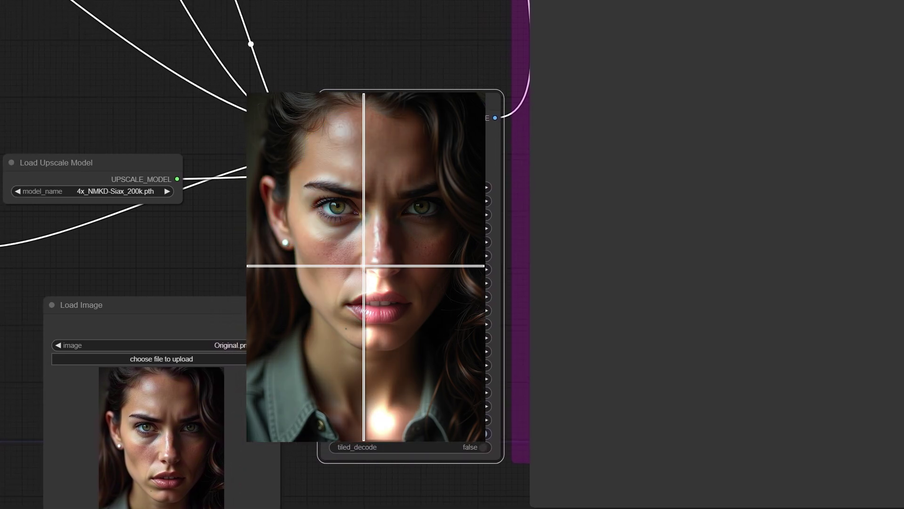
pyautogui.hotkey('alt', 'Tab')
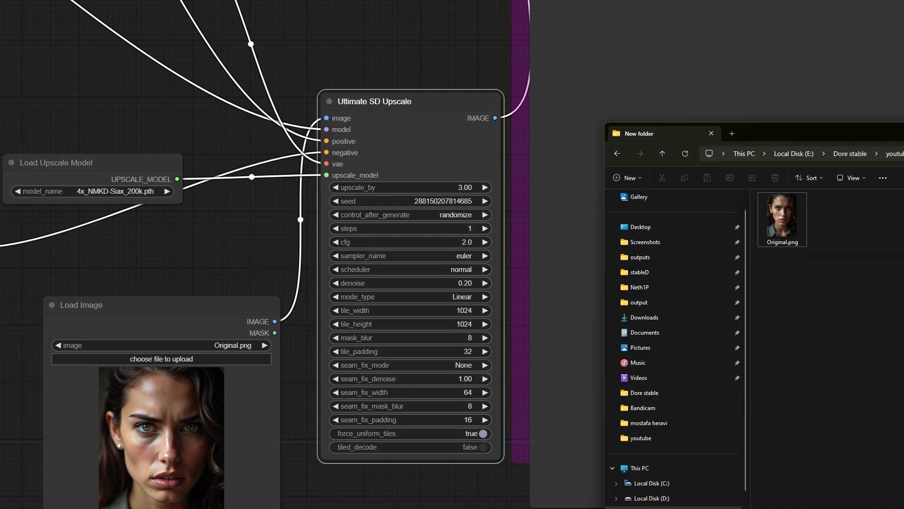
pyautogui.moveTo(766, 134); pyautogui.dragTo(684, 121)
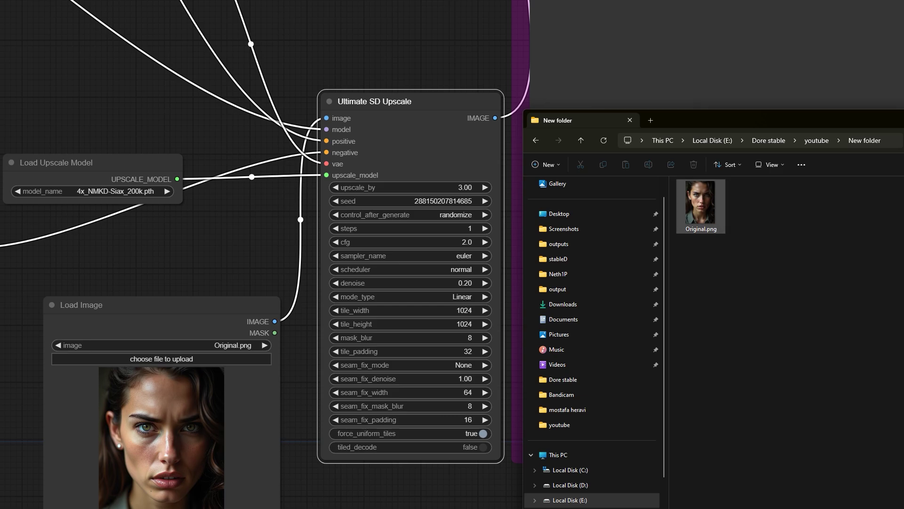
pyautogui.moveTo(703, 221)
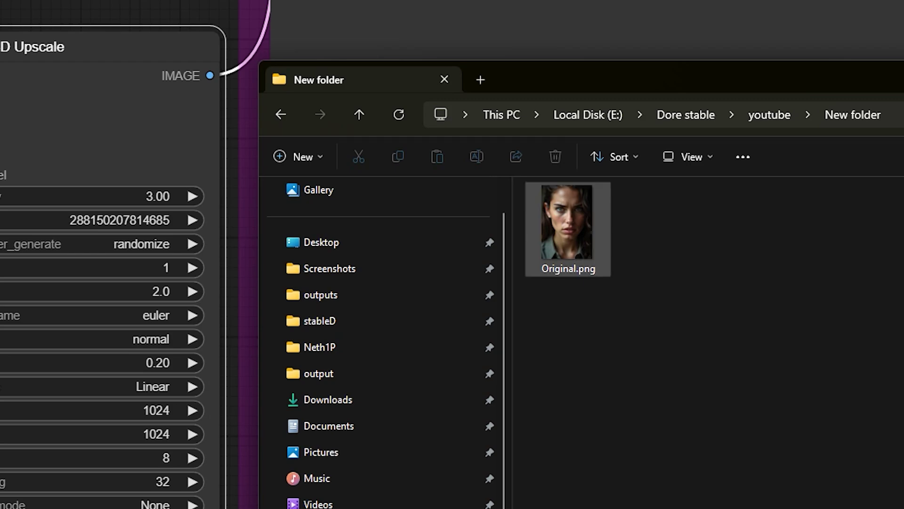
pyautogui.moveTo(572, 254)
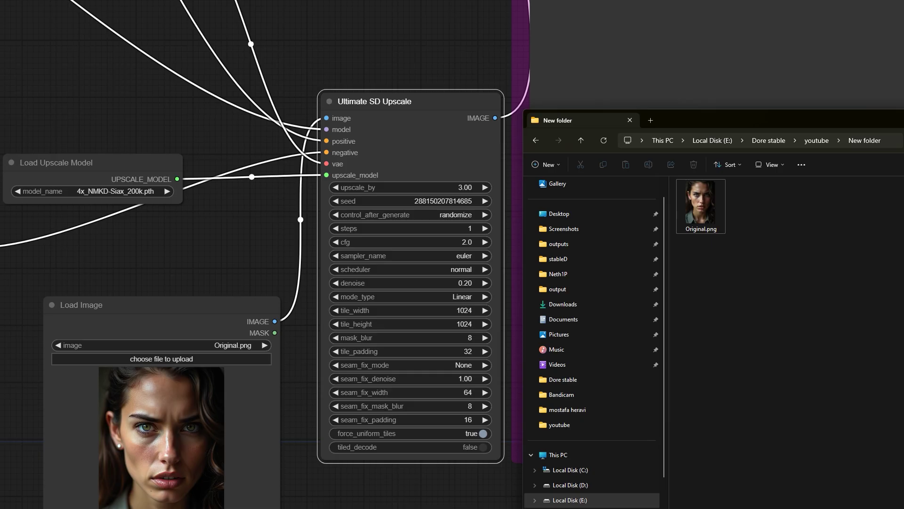
# - Set the Ultimate SD Upscale node's tile_height to 1216*3 and its tile_width to 832*3
pyautogui.click(444, 324)
pyautogui.write('1')
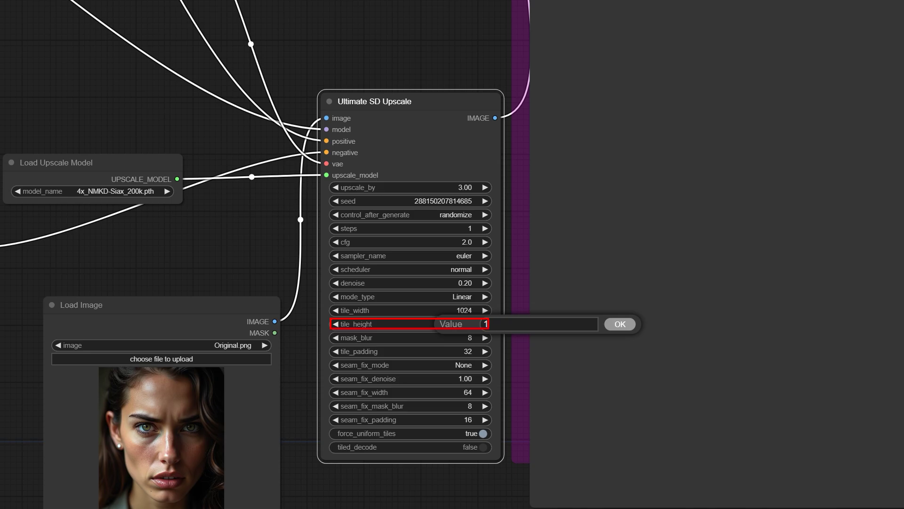
pyautogui.write('216*3')
pyautogui.press('Return')
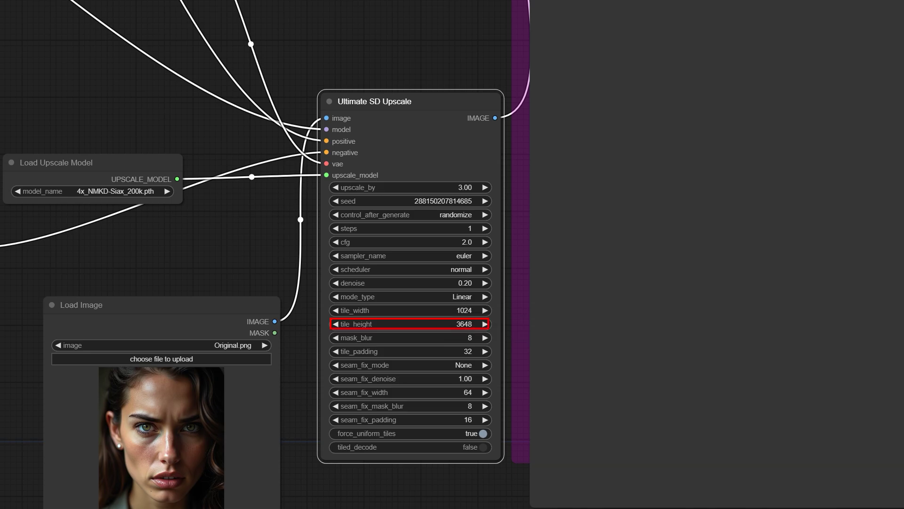
pyautogui.click(452, 309)
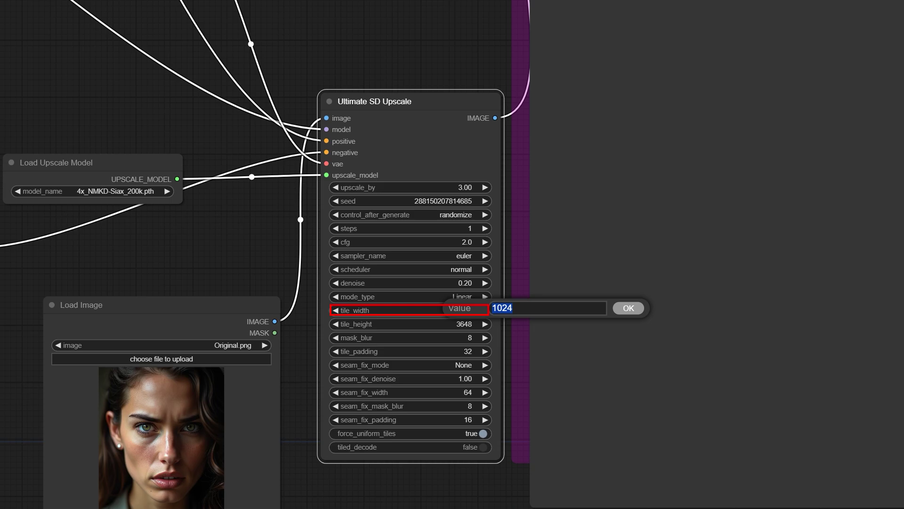
pyautogui.write('832*3')
pyautogui.press('Return')
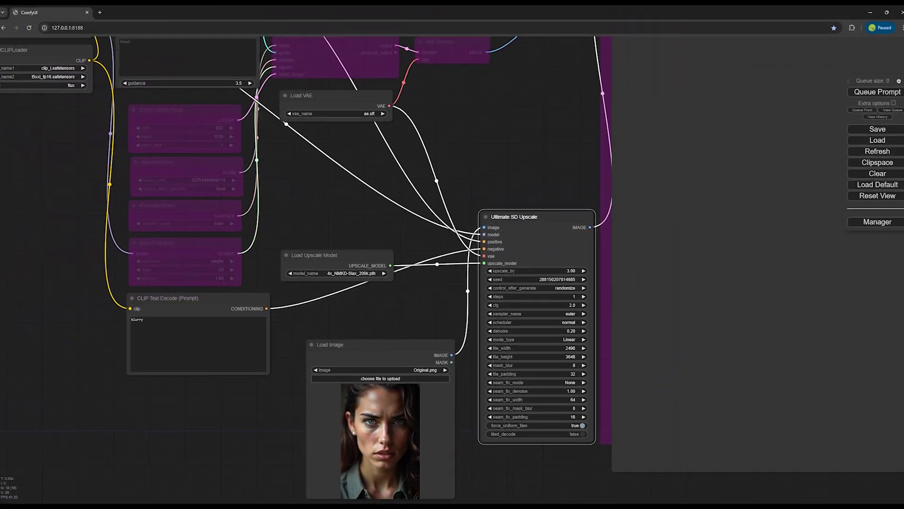
# - Queue the upscale workflow and move the floating queue menu over the Save Image node
pyautogui.click(877, 92)
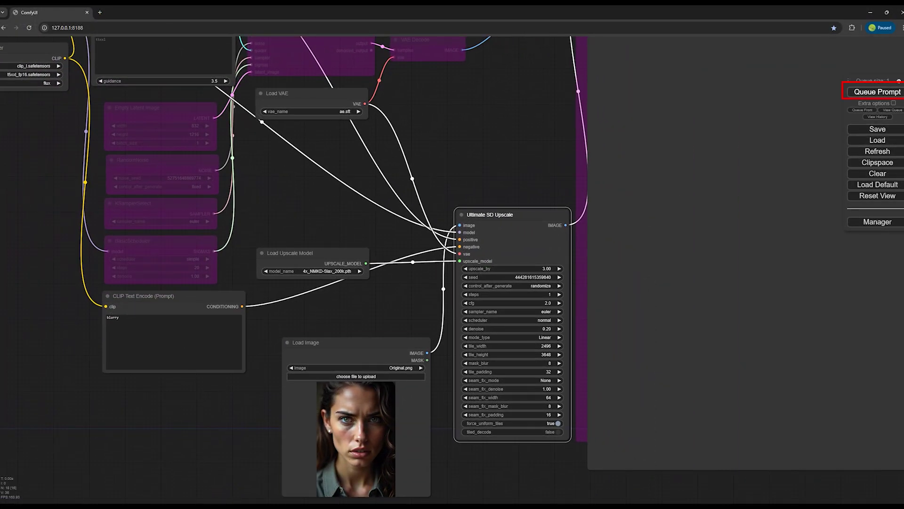
pyautogui.moveTo(848, 80); pyautogui.dragTo(598, 285)
# - Switch to the command window to monitor the upscale progress, and return to ComfyUI to view the saved image
pyautogui.hotkey('alt', 'Tab')
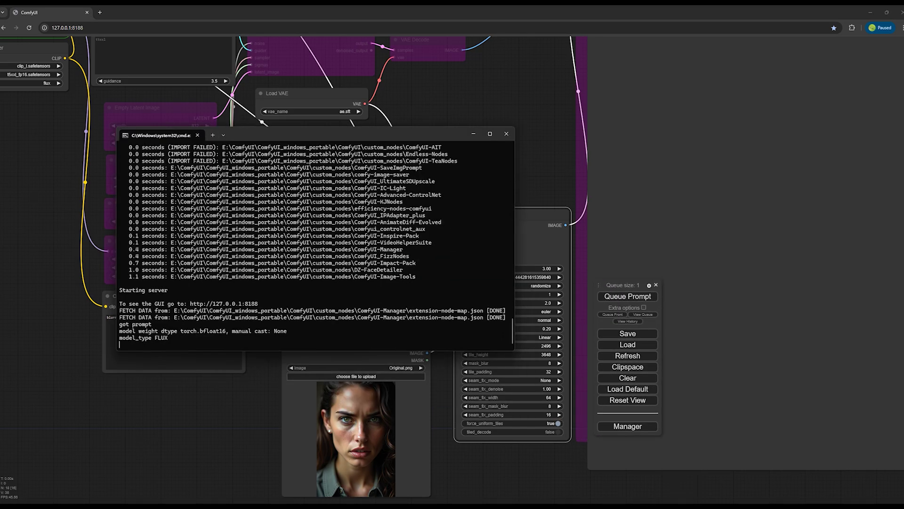
pyautogui.moveTo(347, 132); pyautogui.dragTo(303, 148)
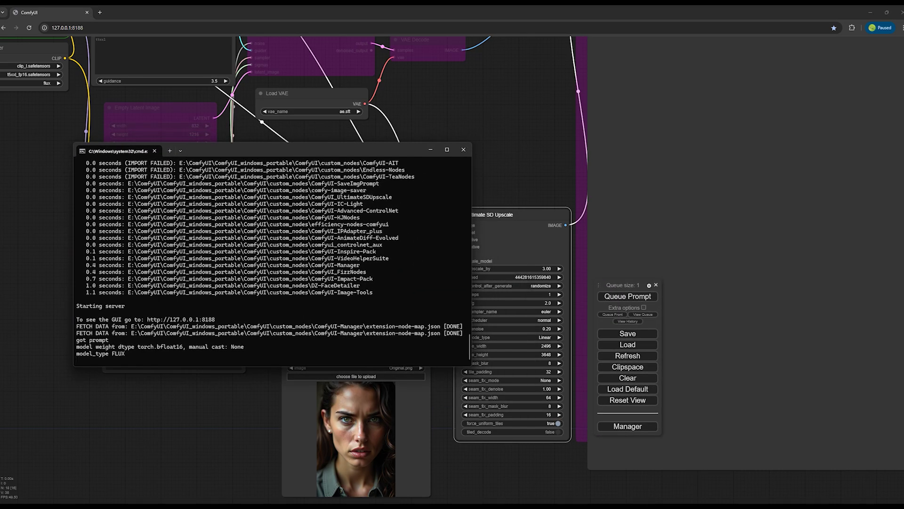
pyautogui.scroll(-3, 55, 207)
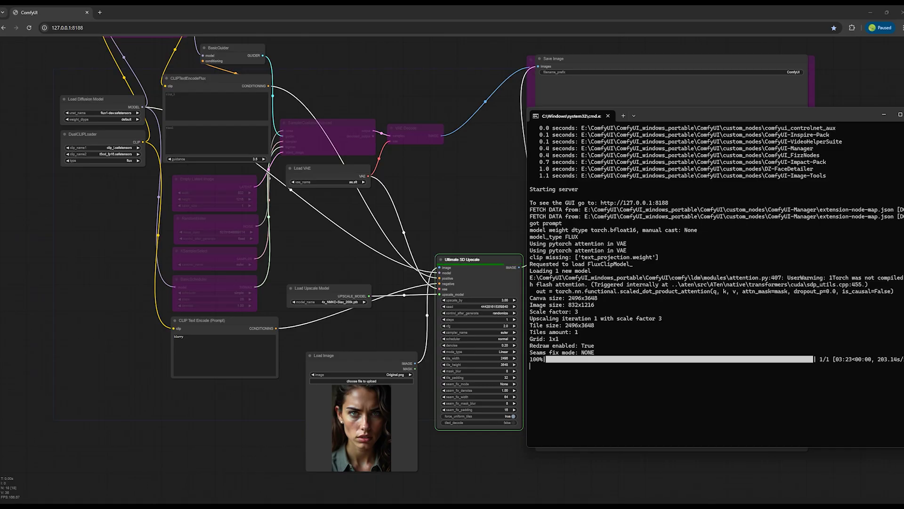
pyautogui.hotkey('alt', 'Tab')
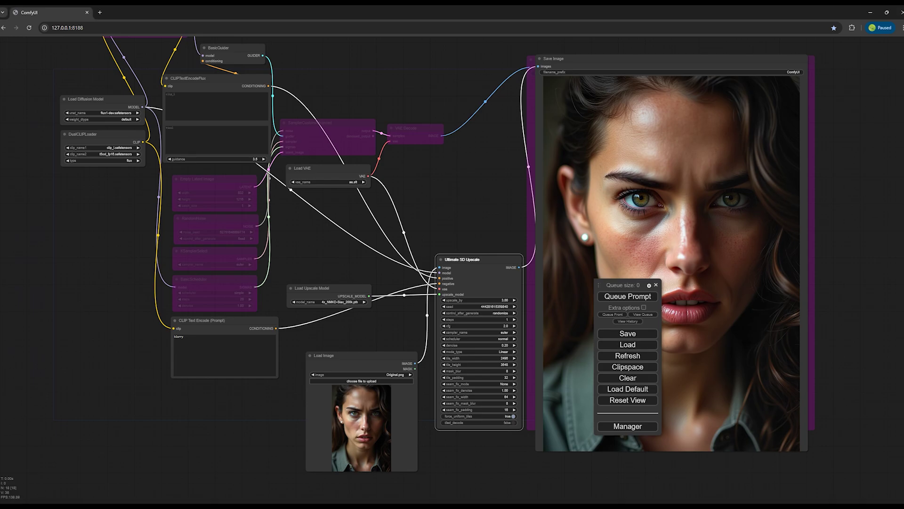
# - Move the floating queue menu off the saved image, switch to Photoshop, and open ComfyUI_00840_.png from the ComfyUI output folder
pyautogui.moveTo(617, 285); pyautogui.dragTo(562, 281)
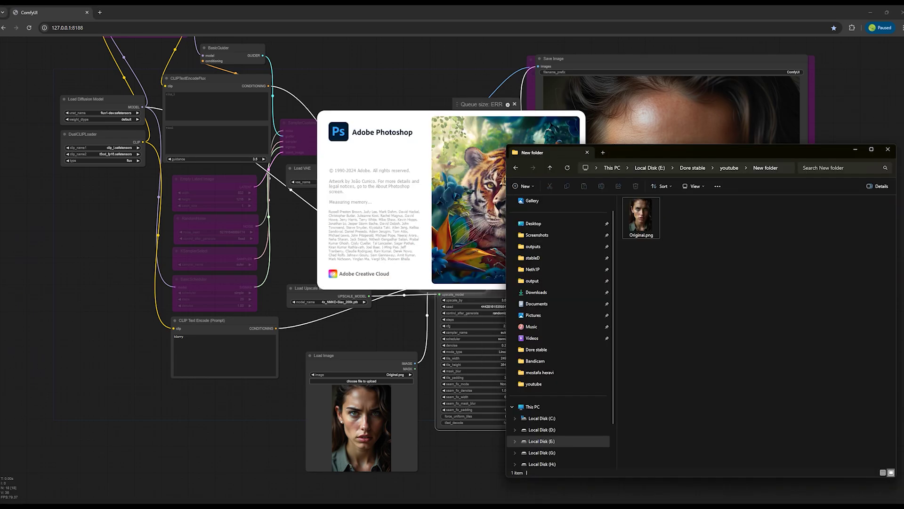
pyautogui.click(855, 150)
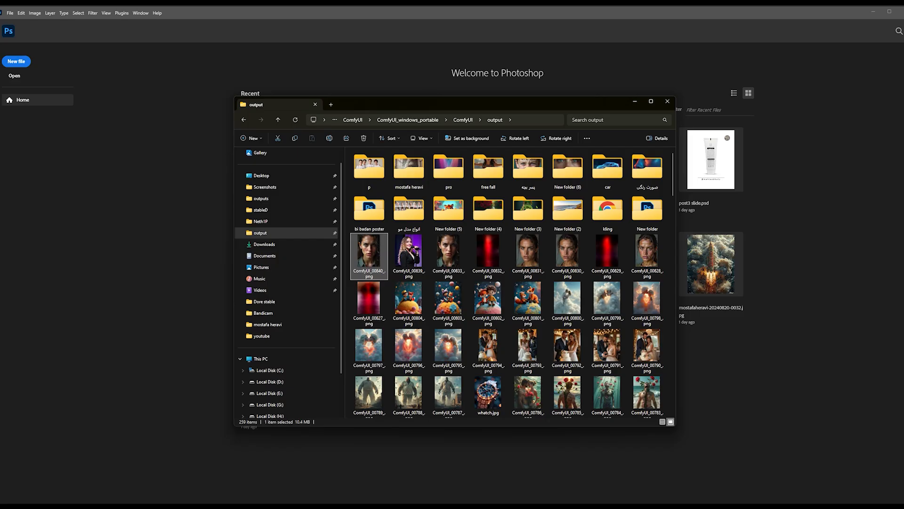
pyautogui.click(369, 255)
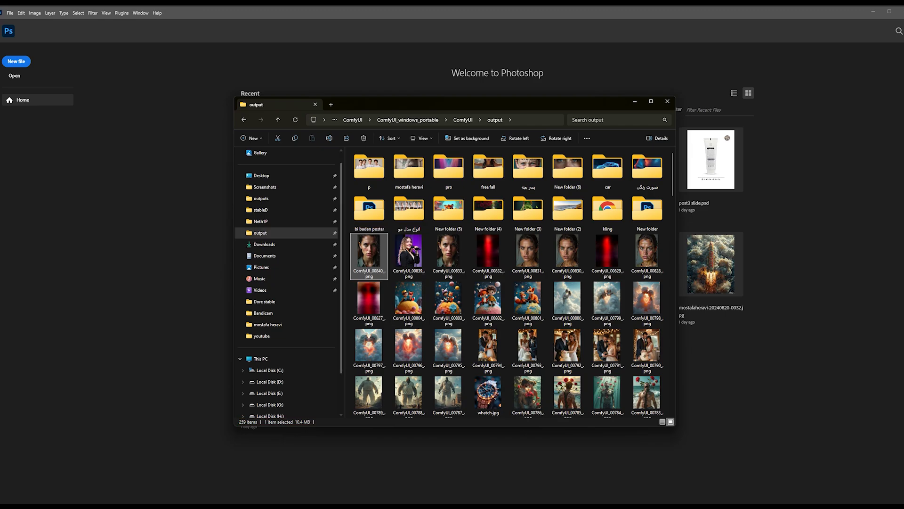
pyautogui.moveTo(369, 256); pyautogui.dragTo(721, 333)
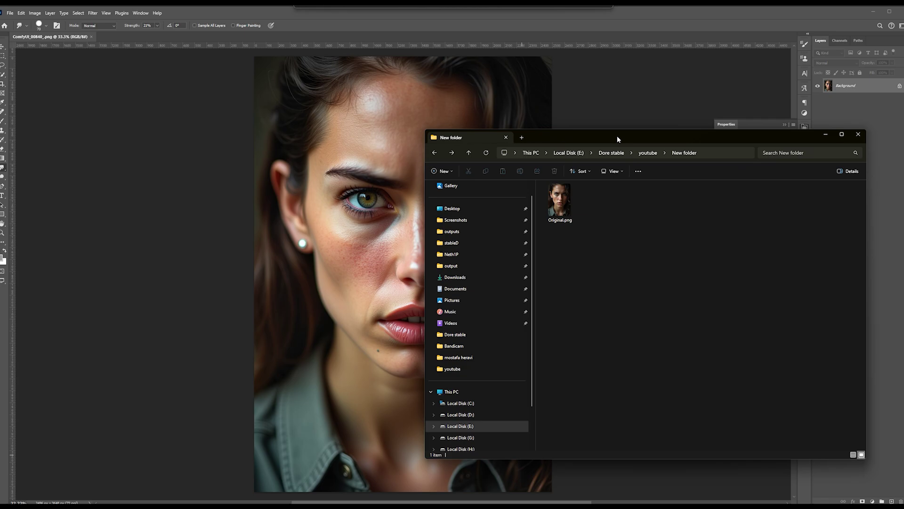
# - Place Original.png from New folder over the upscaled image and scale it to fill the whole canvas
pyautogui.moveTo(424, 104); pyautogui.dragTo(725, 131)
pyautogui.moveTo(670, 193); pyautogui.dragTo(403, 271)
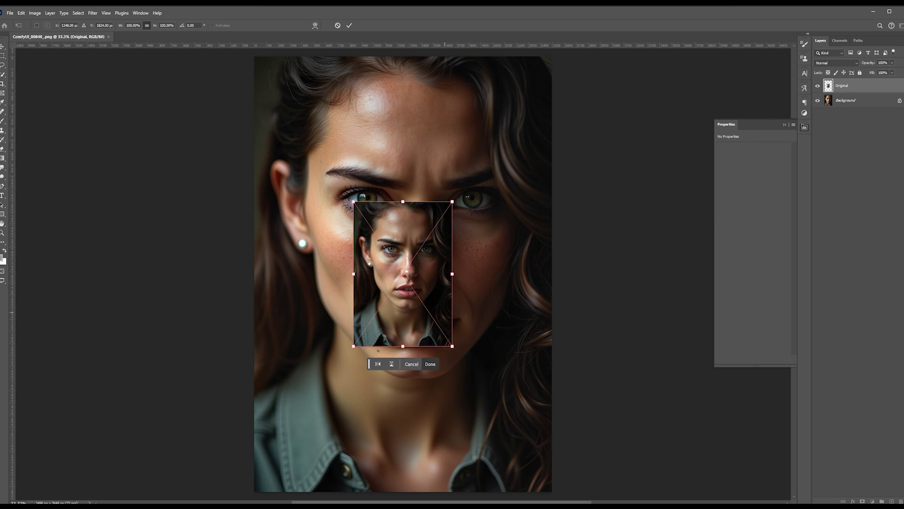
pyautogui.moveTo(452, 274); pyautogui.dragTo(553, 274)
pyautogui.press('Return')
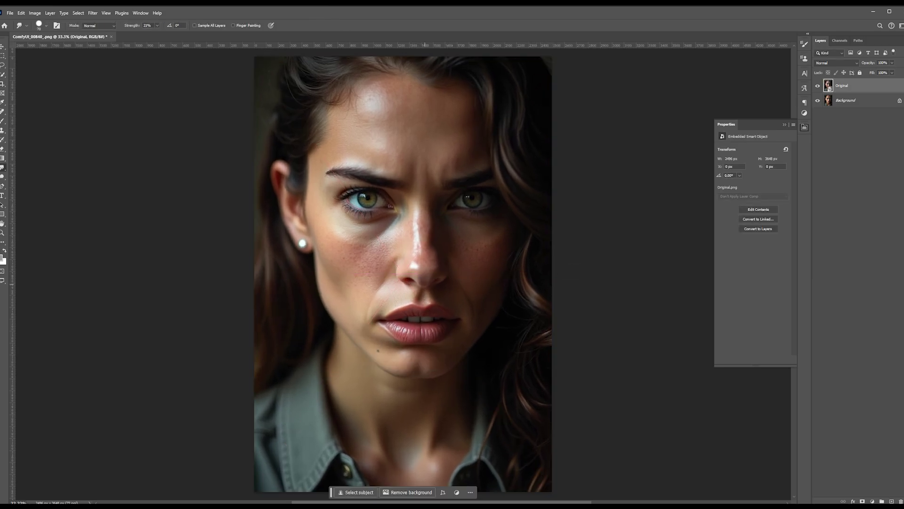
# - Compare skin and lip detail around the nose and mouth by repeatedly toggling the Original layer's visibility
pyautogui.press('v')
pyautogui.scroll(11, 422, 321)
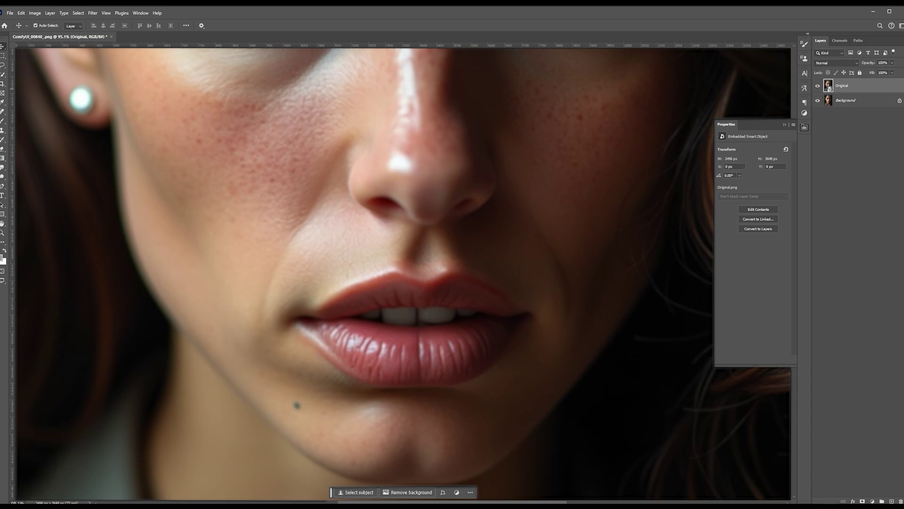
pyautogui.click(818, 86)
pyautogui.hotkey('ctrl', ',')
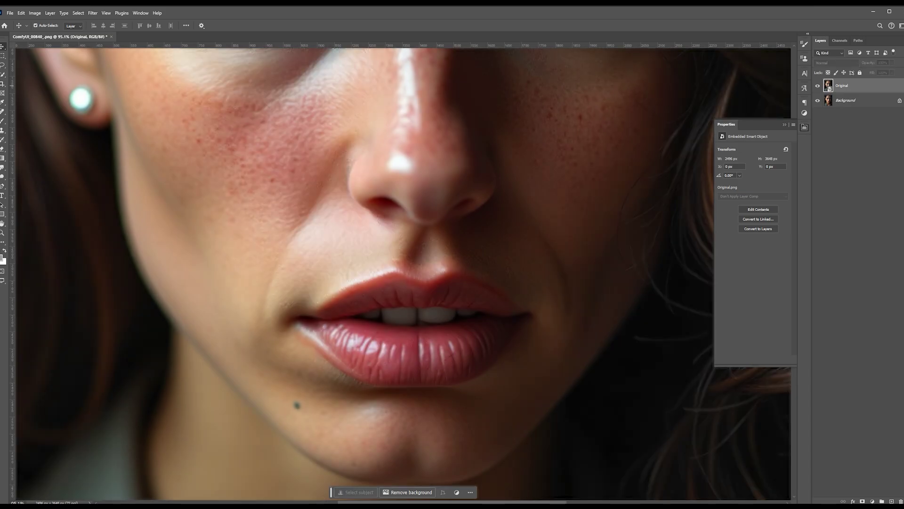
pyautogui.hotkey('ctrl', ',')
pyautogui.hotkey('ctrl', ',')
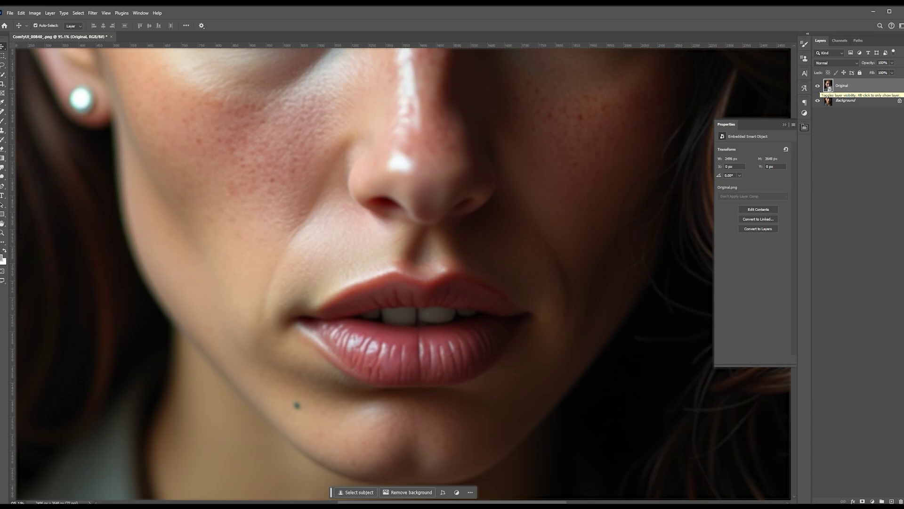
pyautogui.hotkey('ctrl', ',')
pyautogui.hotkey('ctrl', ',')
pyautogui.hotkey('ctrl', ',')
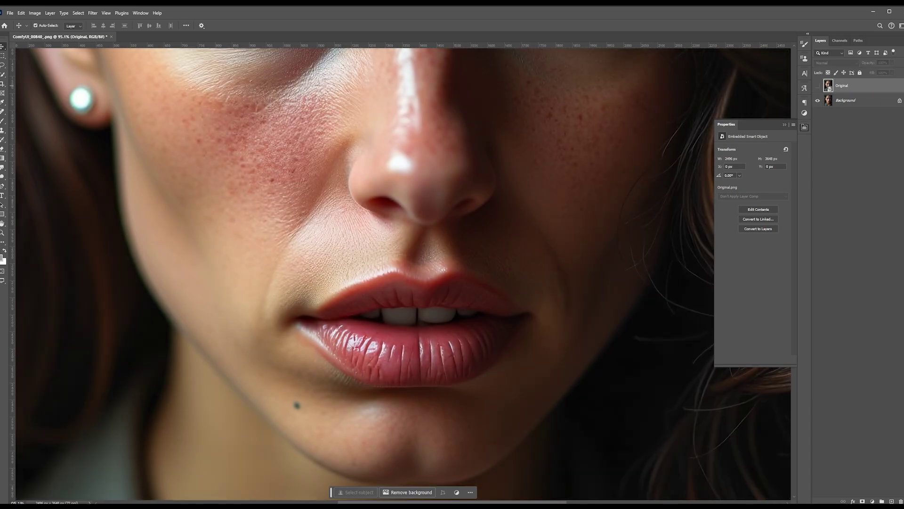